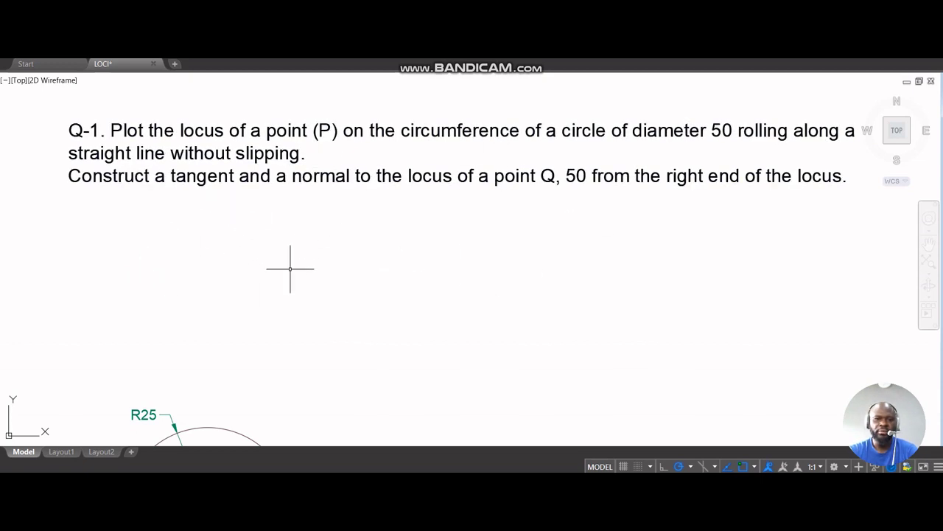
Pan down to the R25 circle and its base line, then window-select the base line.
middle_click(354, 332)
left_click_drag(354, 332, 309, 109)
middle_click(331, 229)
left_click_drag(331, 230, 375, 225)
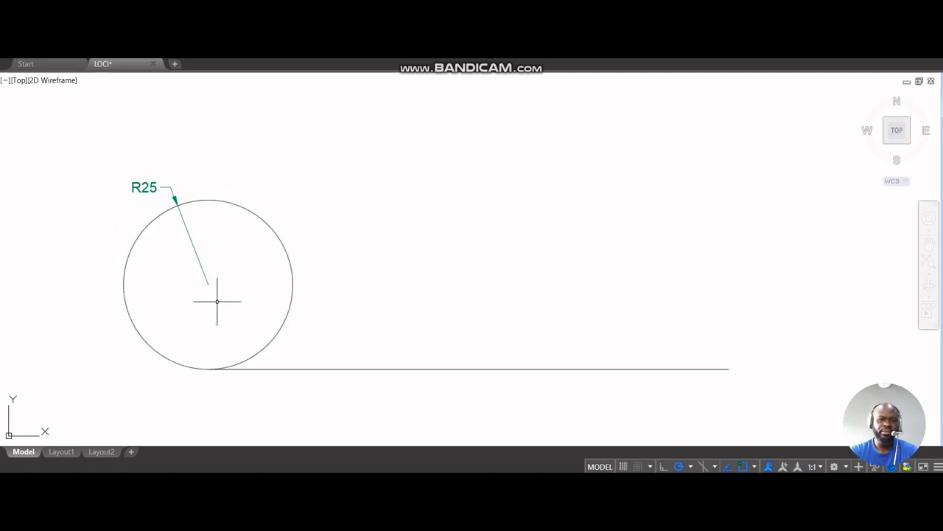
middle_click(381, 327)
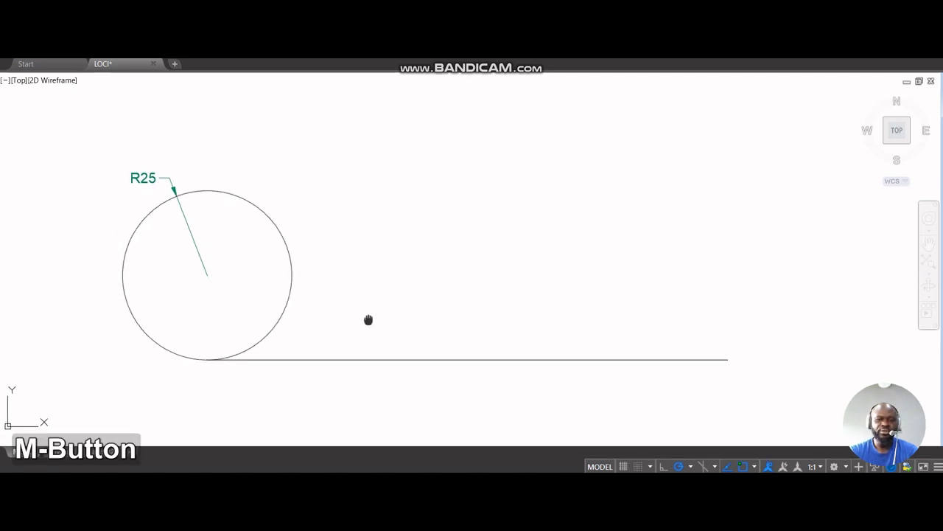
left_click(423, 308)
left_click(307, 377)
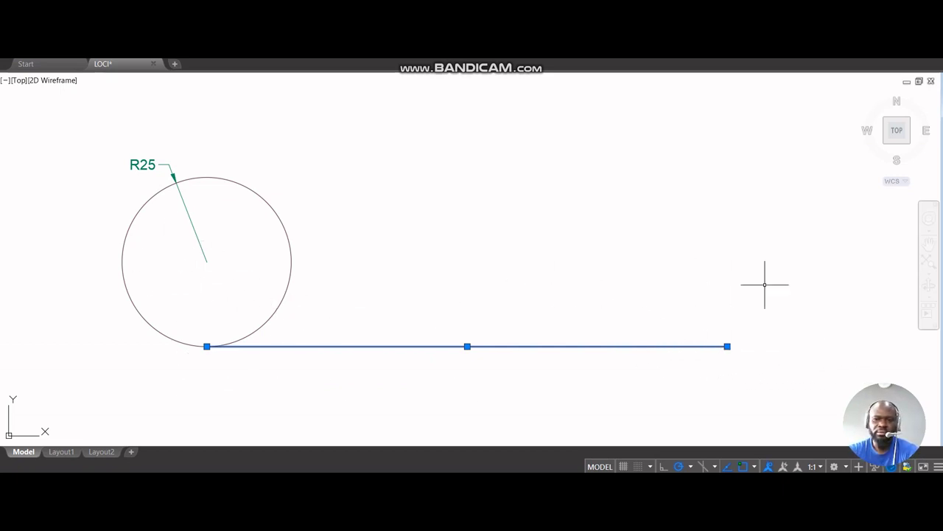
key("Escape")
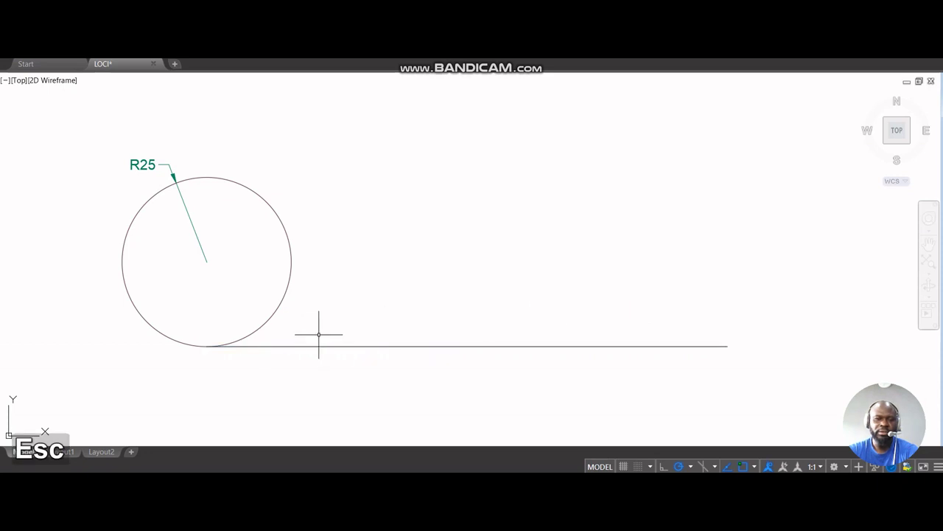
left_click(273, 314)
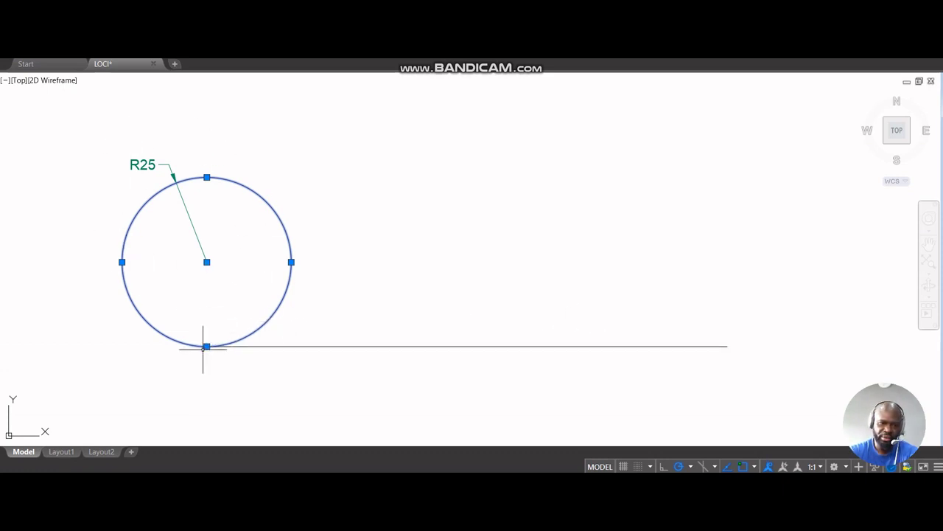
left_click(207, 313)
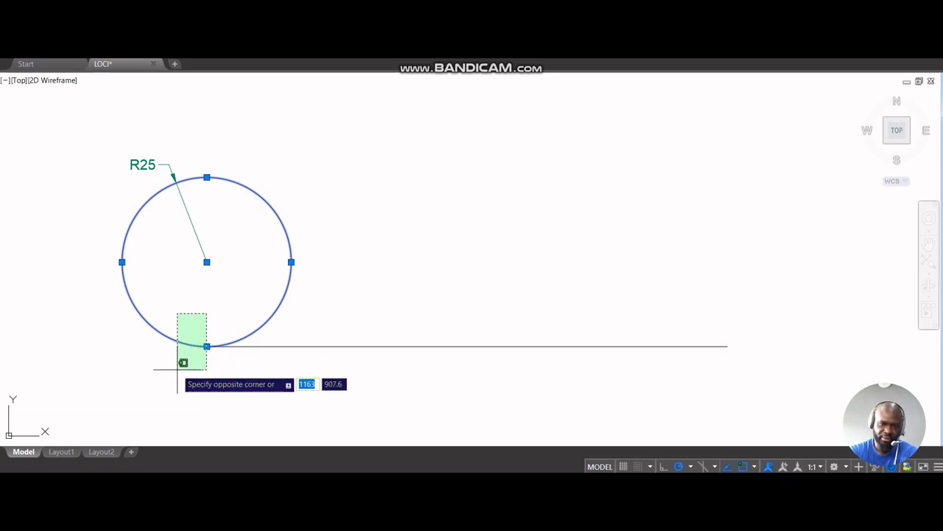
key("Escape")
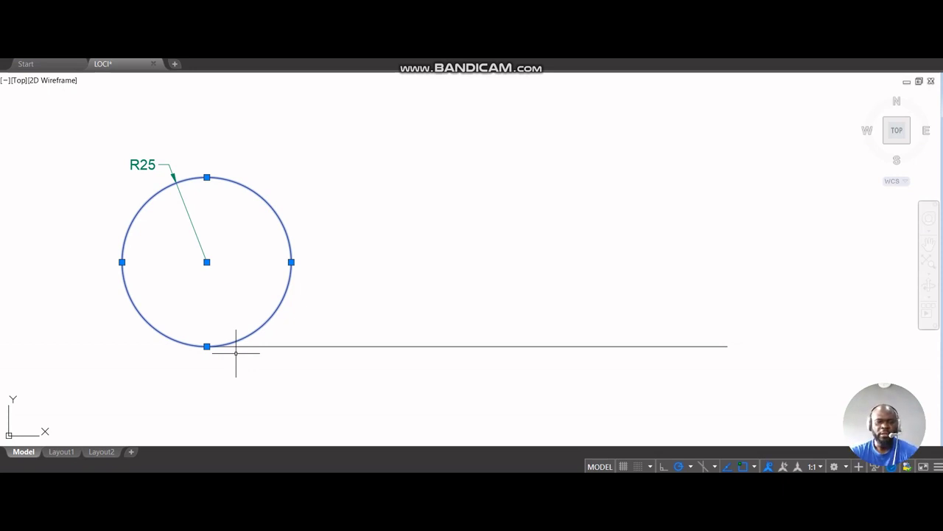
key("Escape")
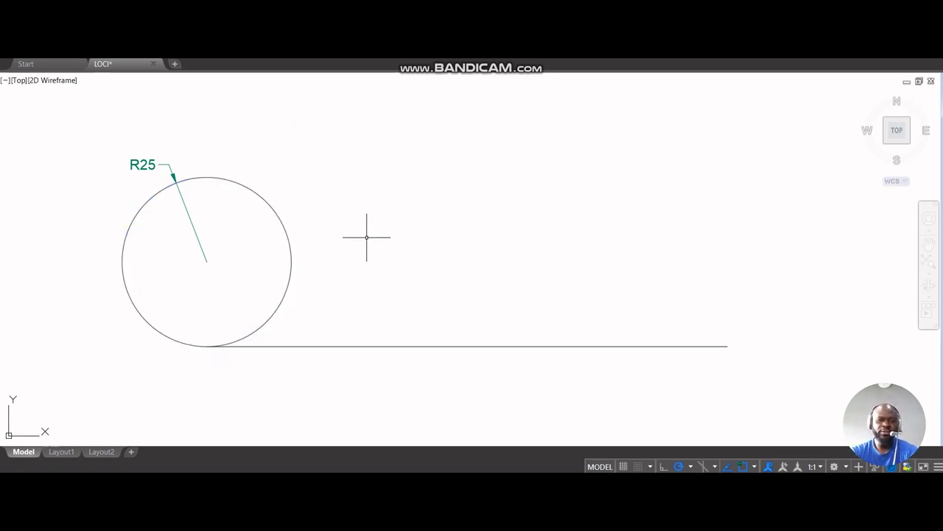
left_click(358, 236)
left_click(257, 274)
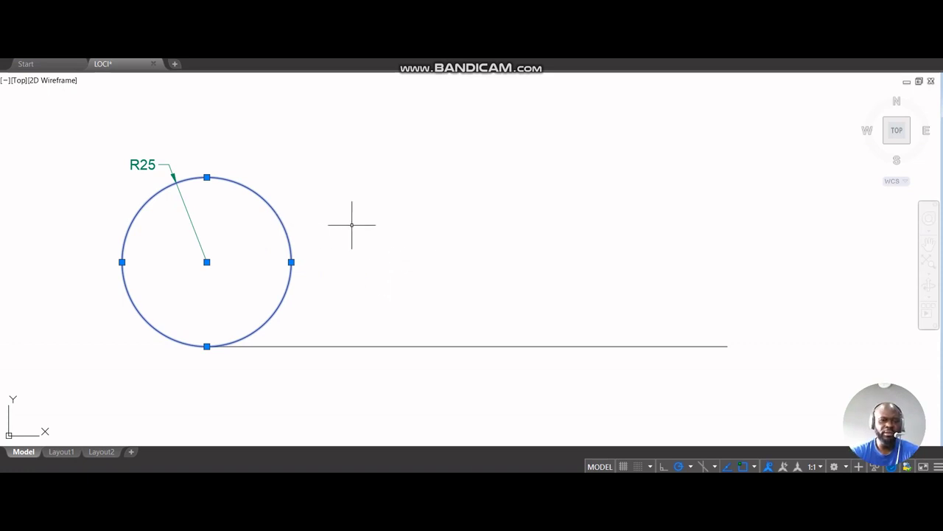
Turn object snapping on from the status bar's snap menu.
type("l")
key("Return")
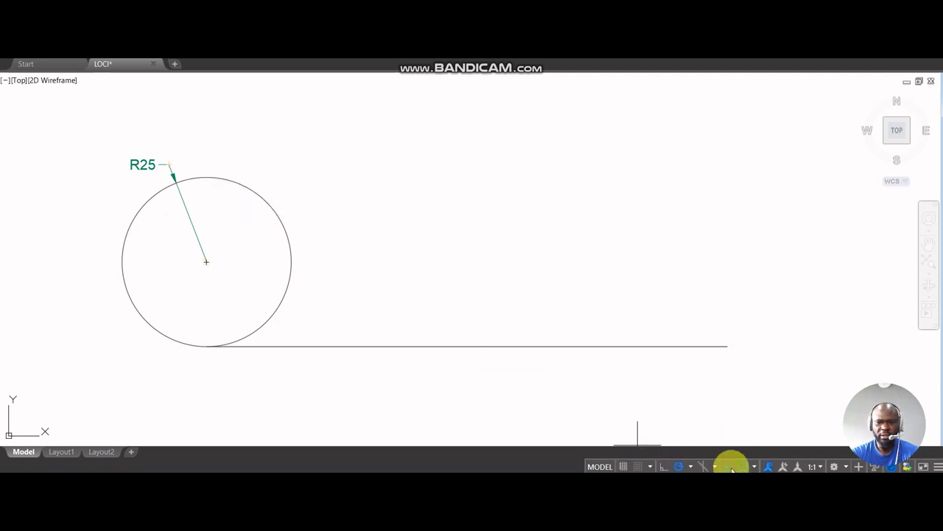
left_click(755, 468)
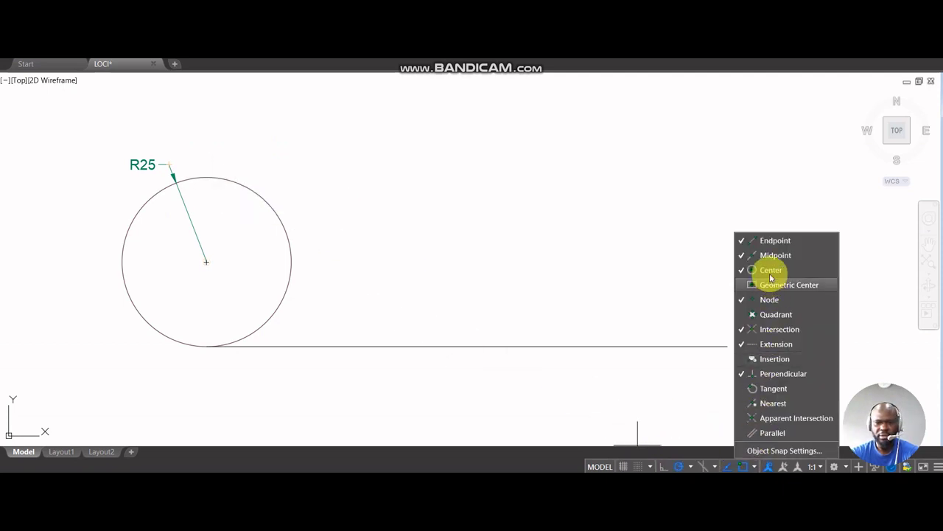
left_click(638, 465)
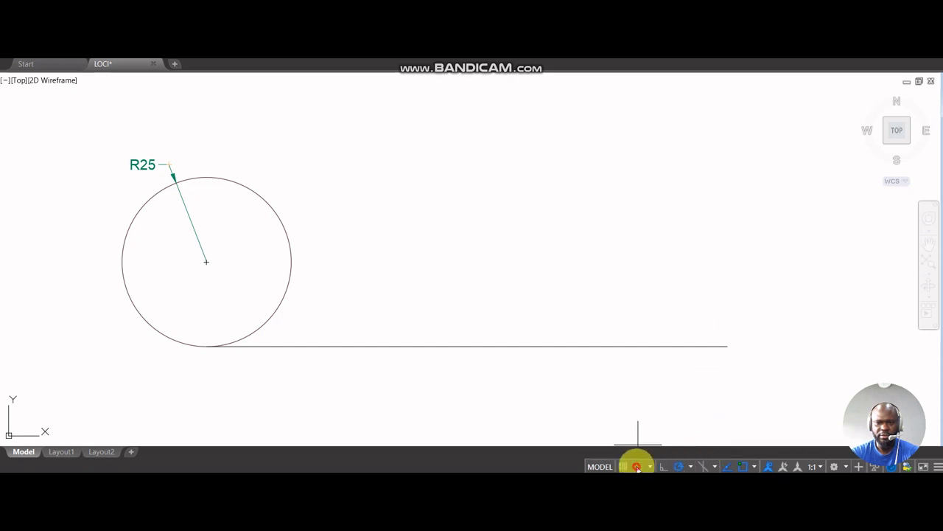
Cancel the stray line, select the R25 circle and restart the LINE command.
key("l")
key("Return")
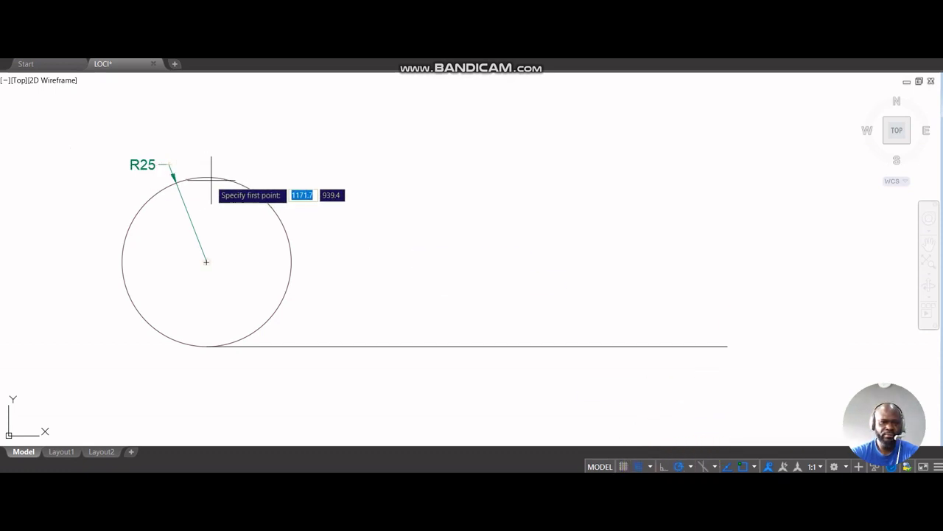
key("Escape")
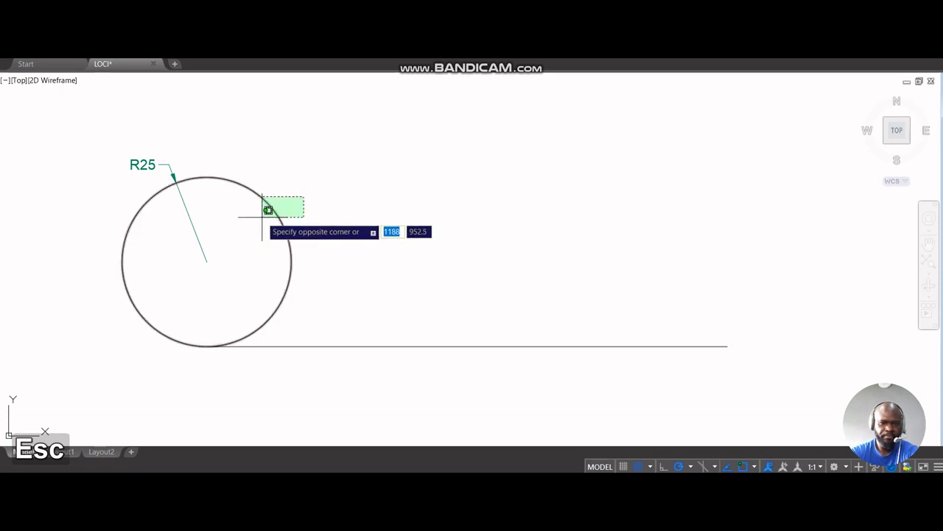
left_click(269, 209)
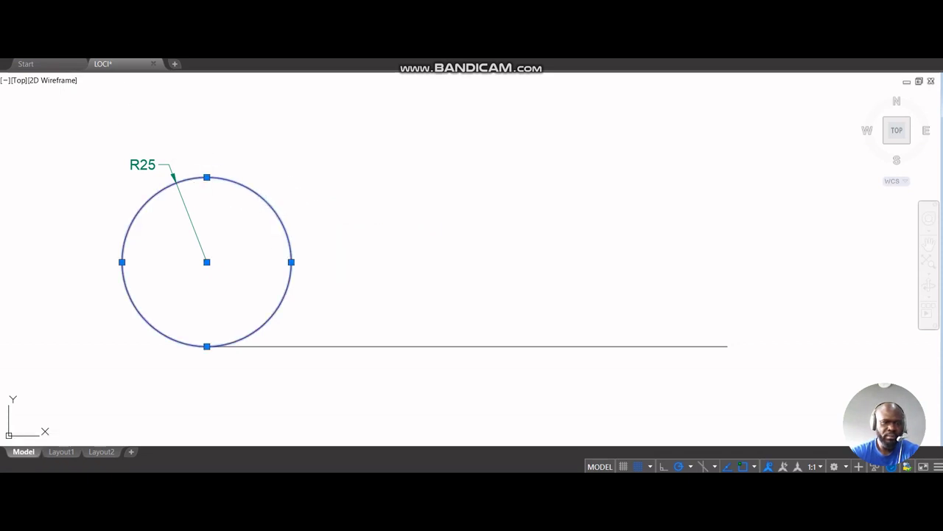
key("Return")
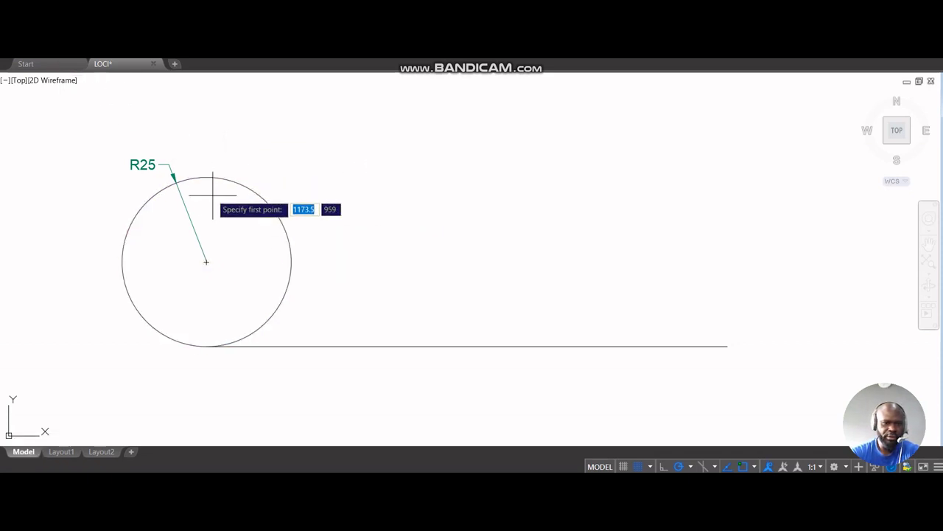
Draw a line from the circle centre to its right quadrant, then stretch it to the left quadrant.
left_click(206, 262)
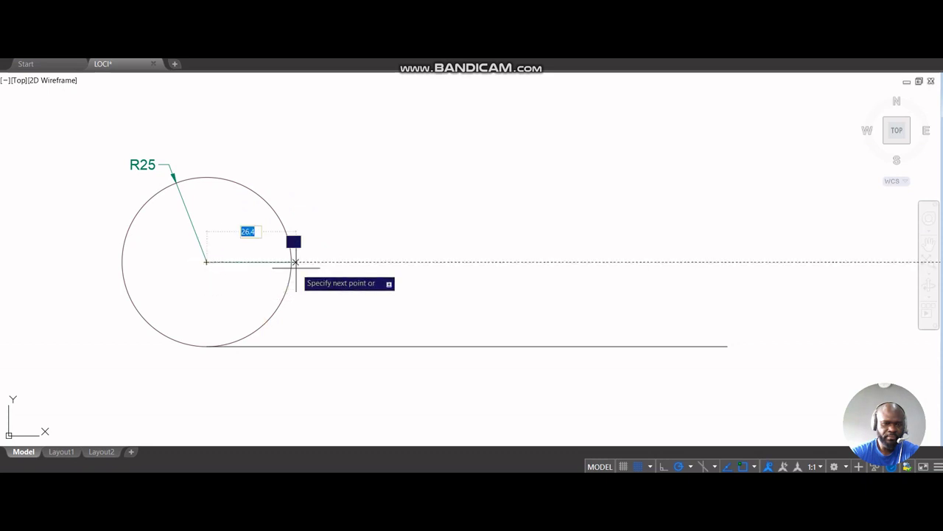
left_click(295, 262)
key("Escape")
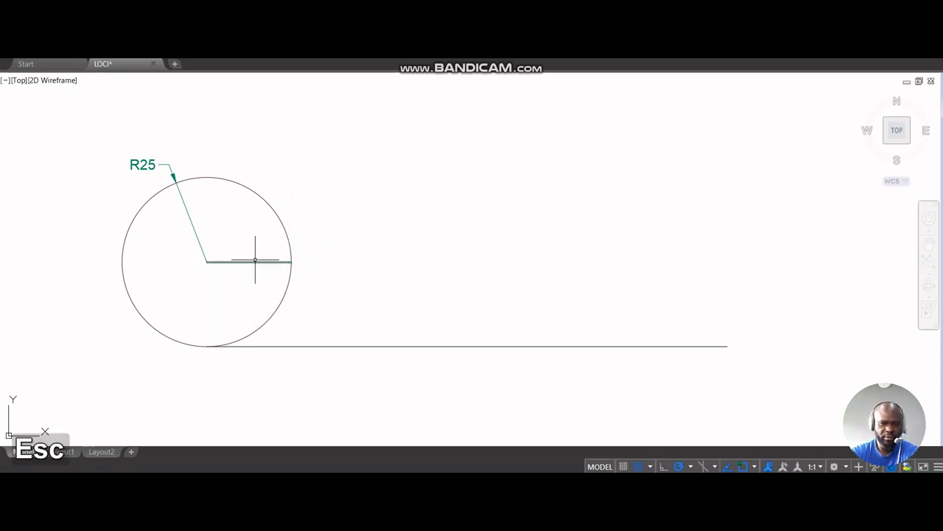
left_click(263, 250)
left_click(185, 288)
left_click(206, 262)
key("ctrl")
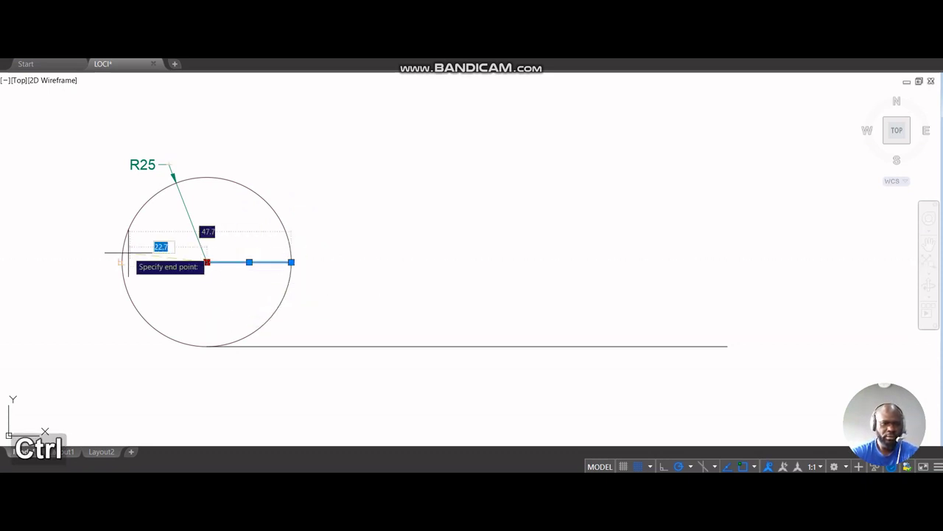
left_click(122, 262)
key("Escape")
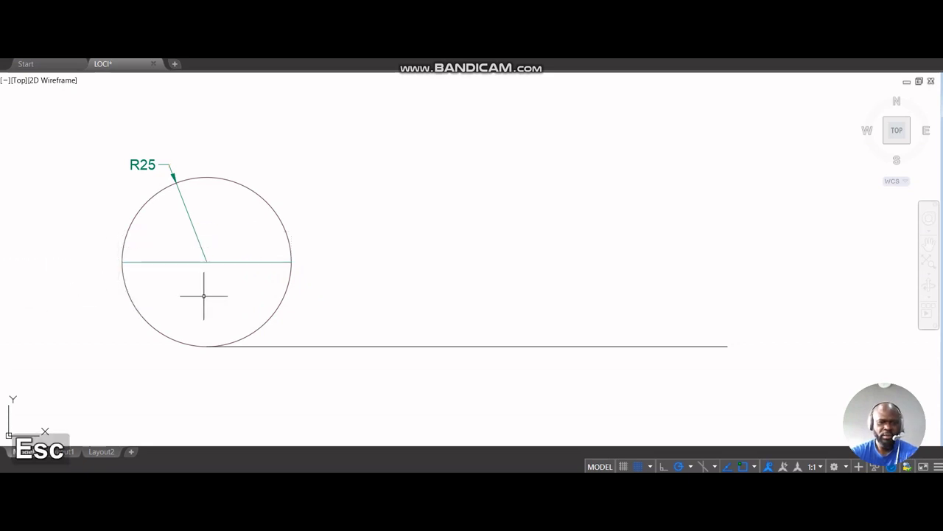
Move the horizontal diameter line onto another layer.
left_click(255, 250)
left_click(237, 279)
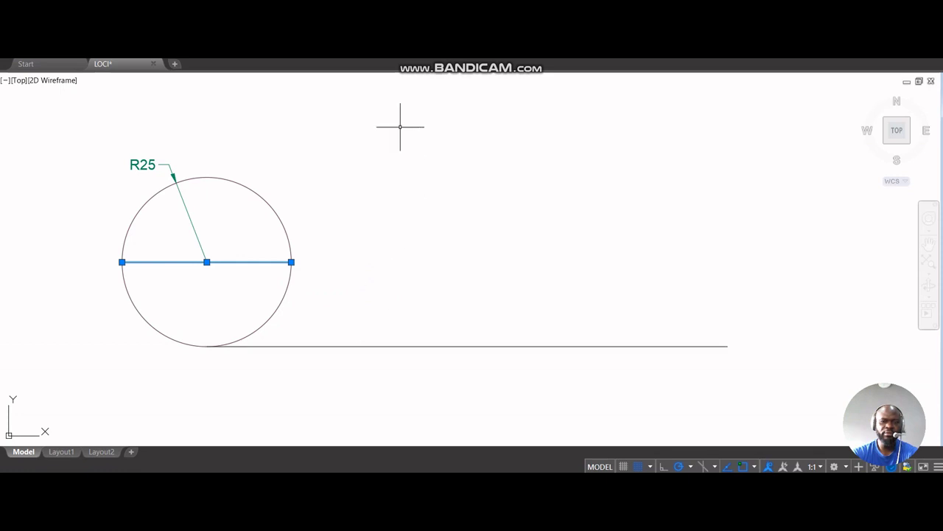
left_click(499, 59)
left_click(496, 90)
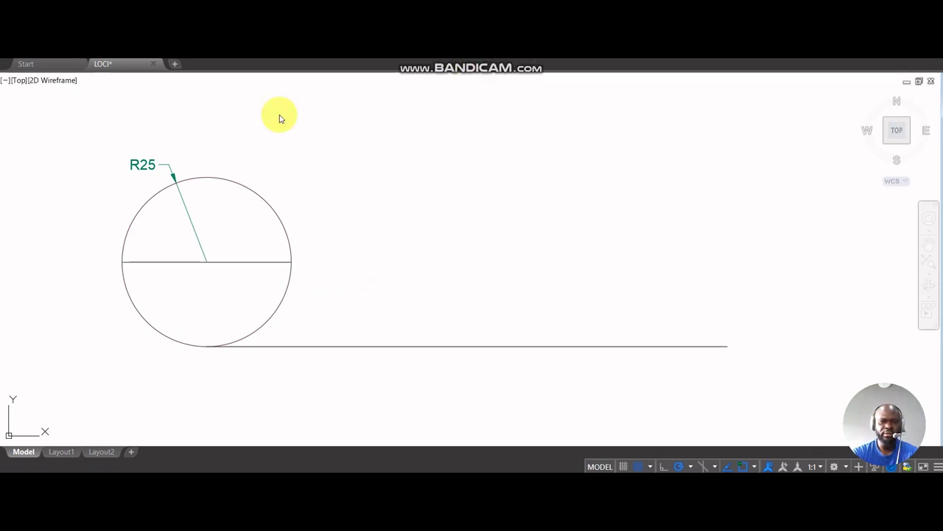
Cancel the stray arc and switch the arc tool to Center, Start, End.
key("Escape")
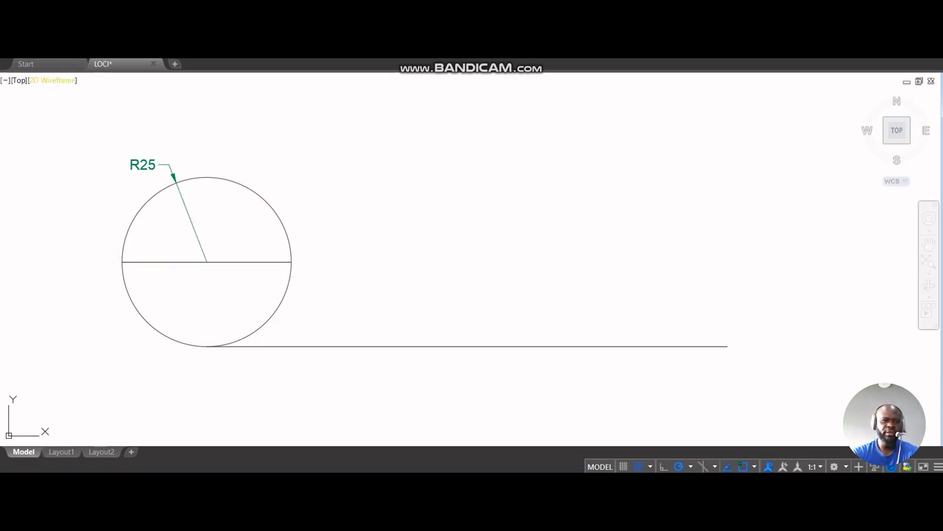
left_click(291, 262)
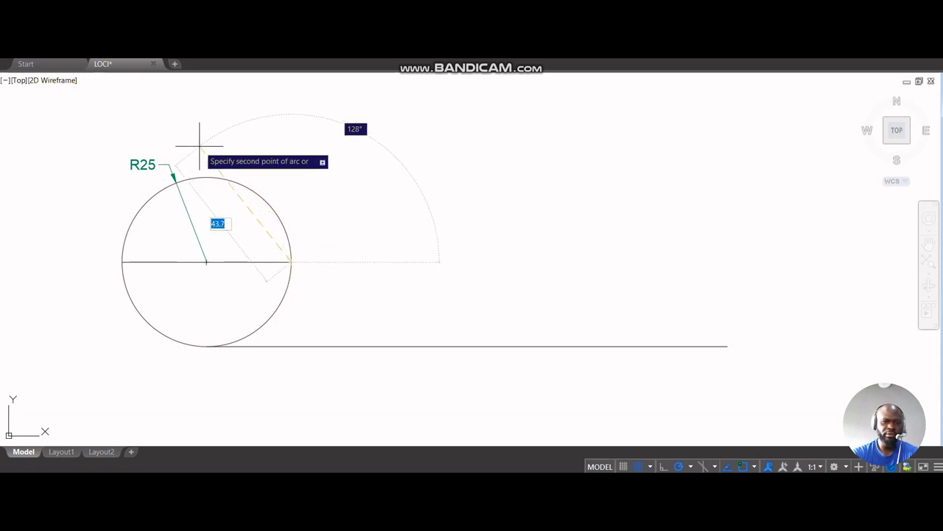
type("40")
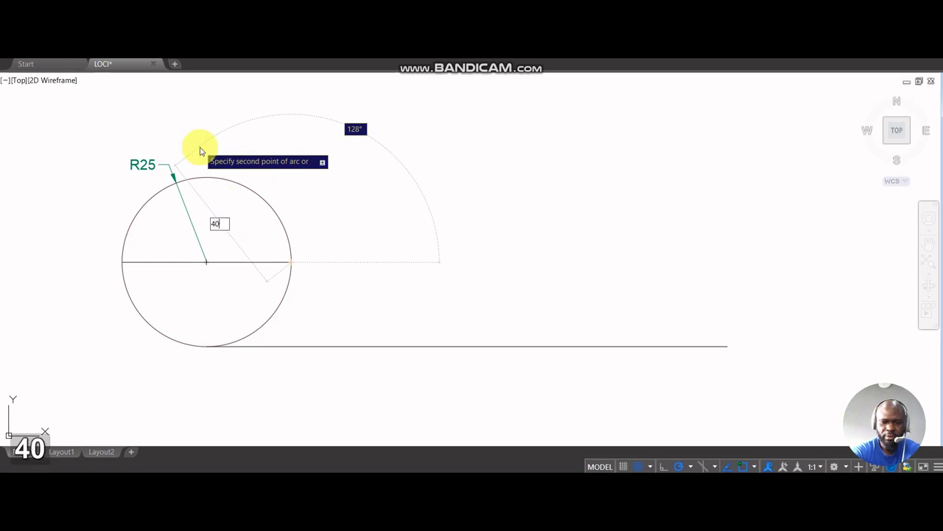
key("Return")
key("Return")
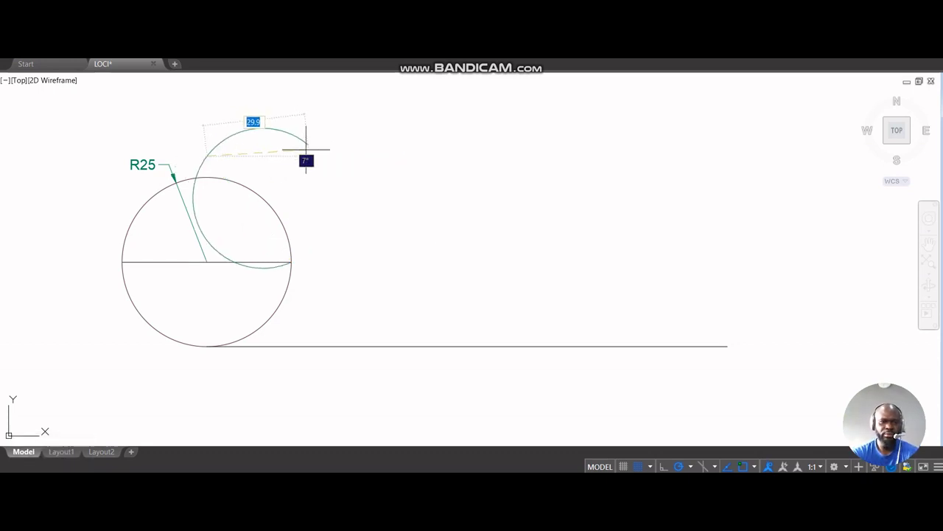
key("Escape")
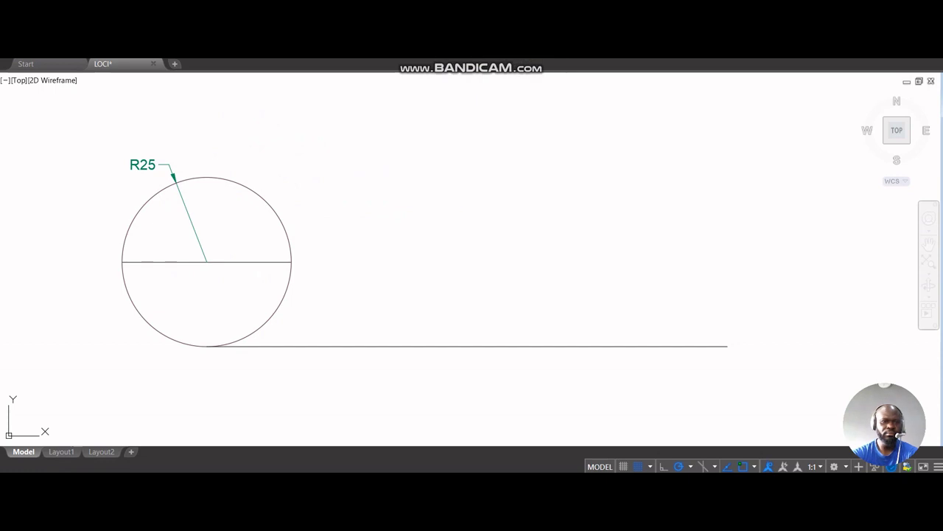
left_click(103, 56)
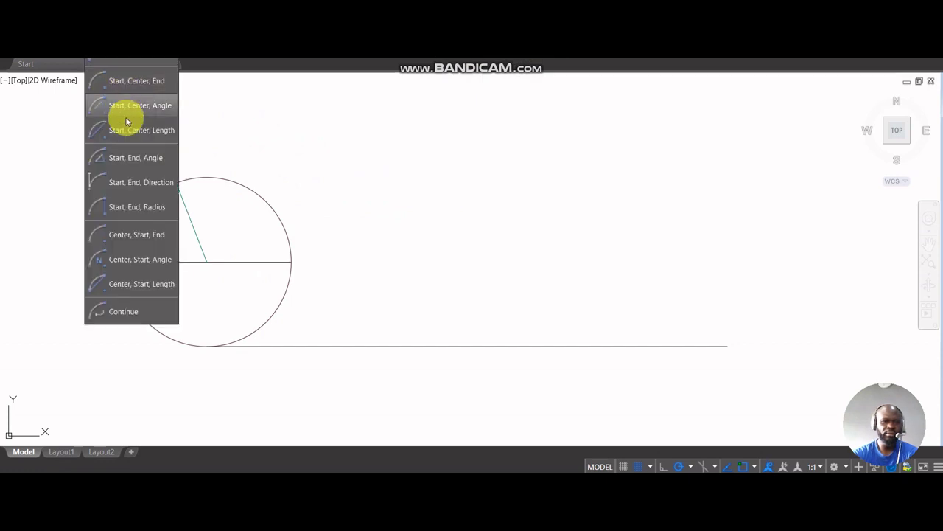
left_click(124, 235)
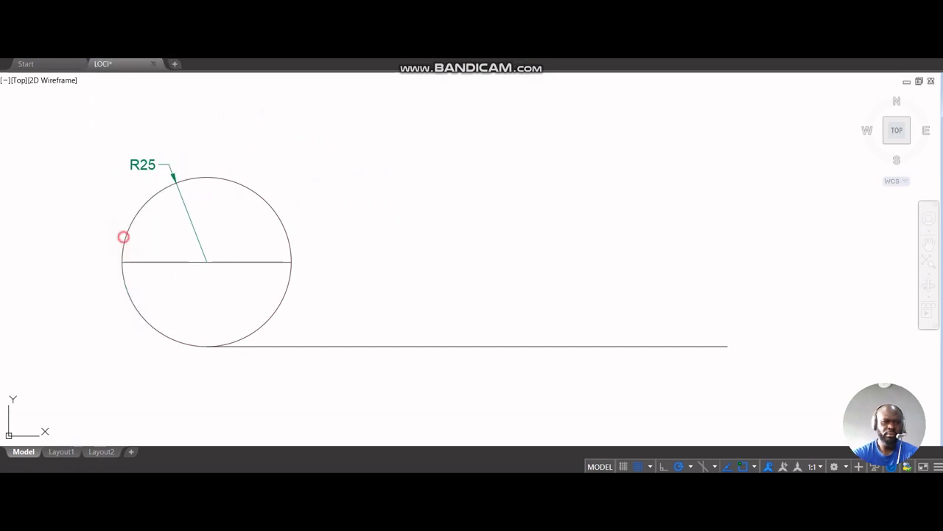
Draw radius-40 arcs centred on the diameter's right and left ends, crossing above the circle.
left_click(291, 261)
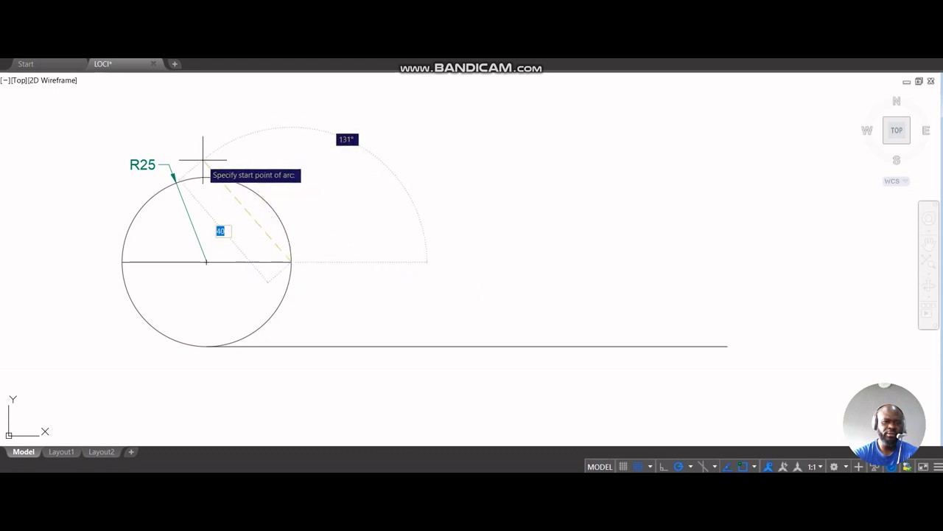
type("4")
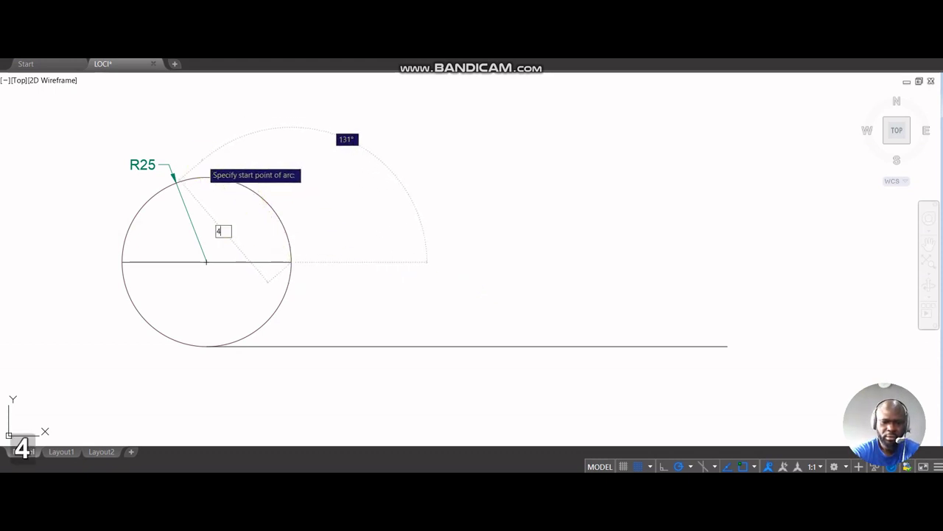
key("Return")
key("ctrl")
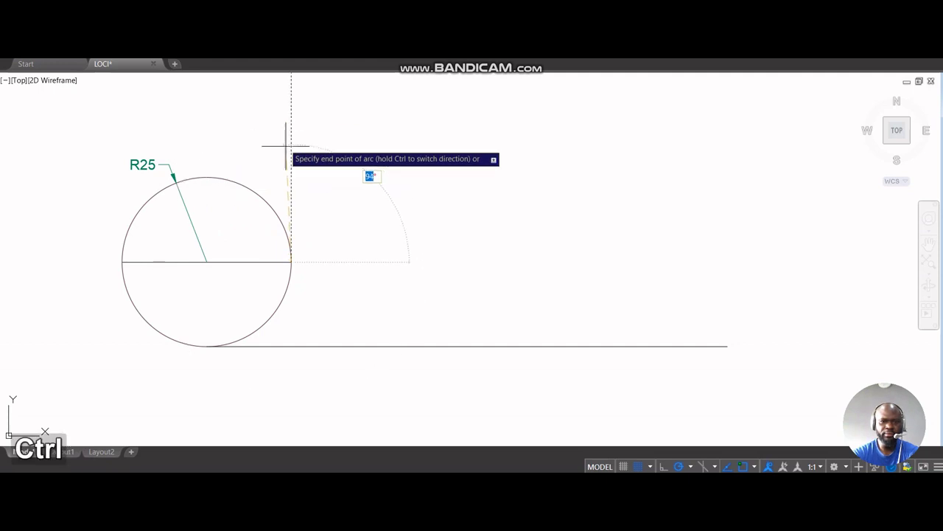
left_click(293, 153)
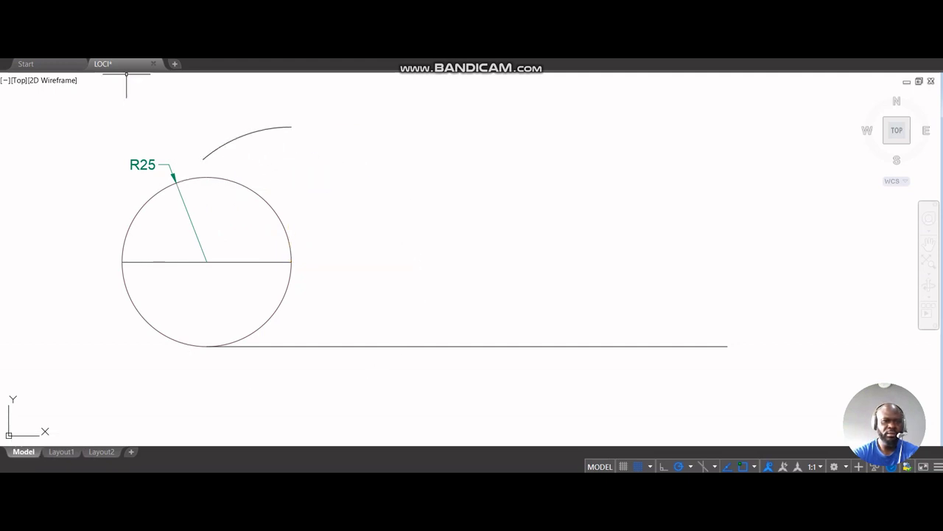
key("Return")
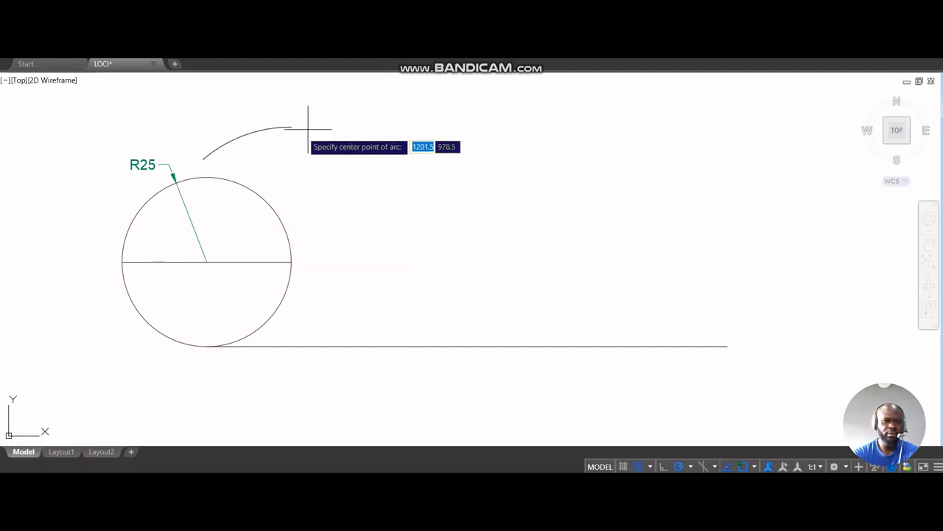
left_click(121, 262)
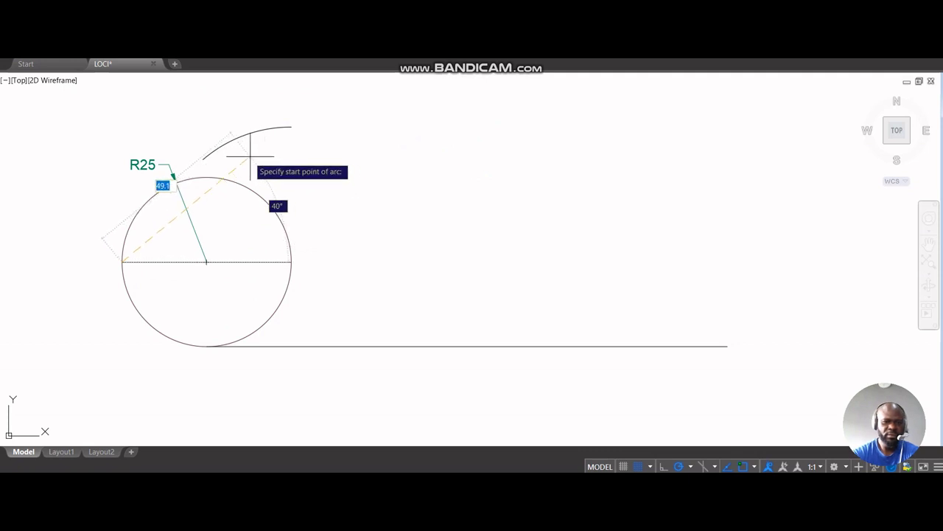
type("40")
key("Return")
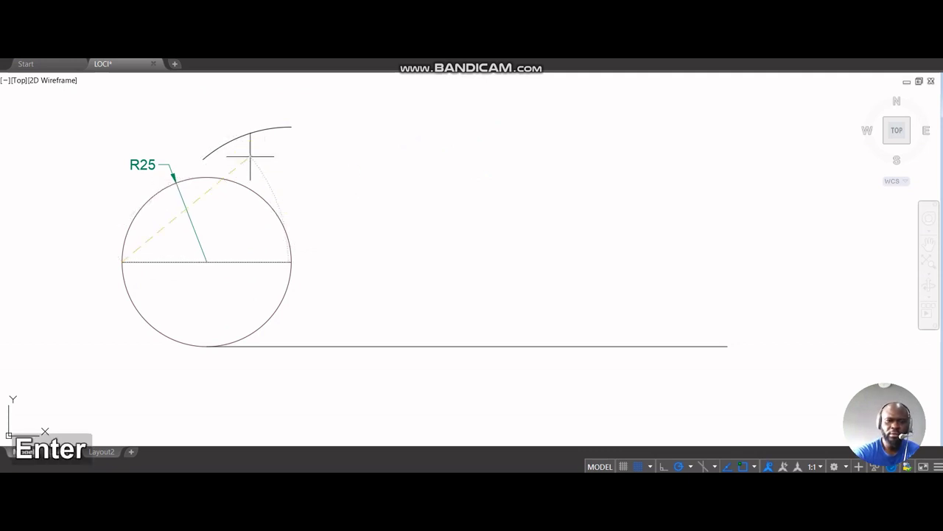
left_click(210, 116)
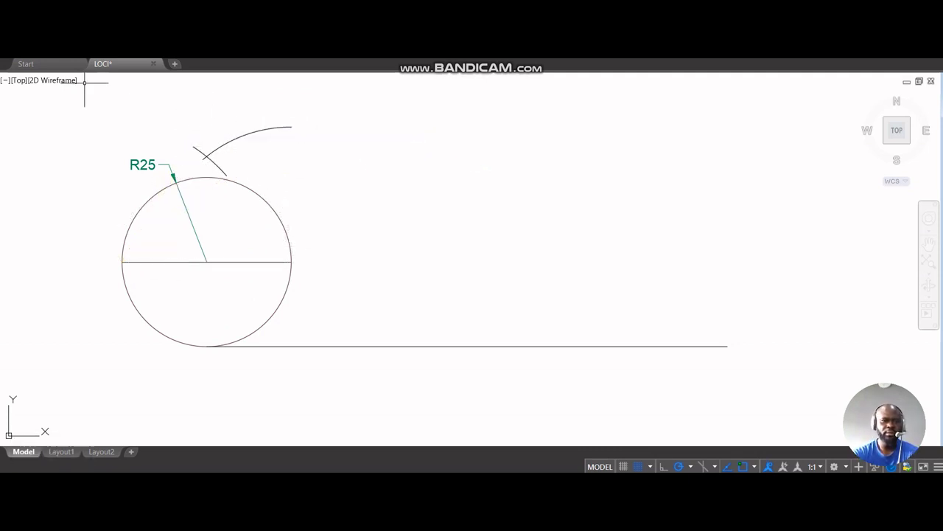
Draw a line from the arcs' crossing to the centre, then lengthen it to the circle's bottom quadrant.
key("l")
key("Return")
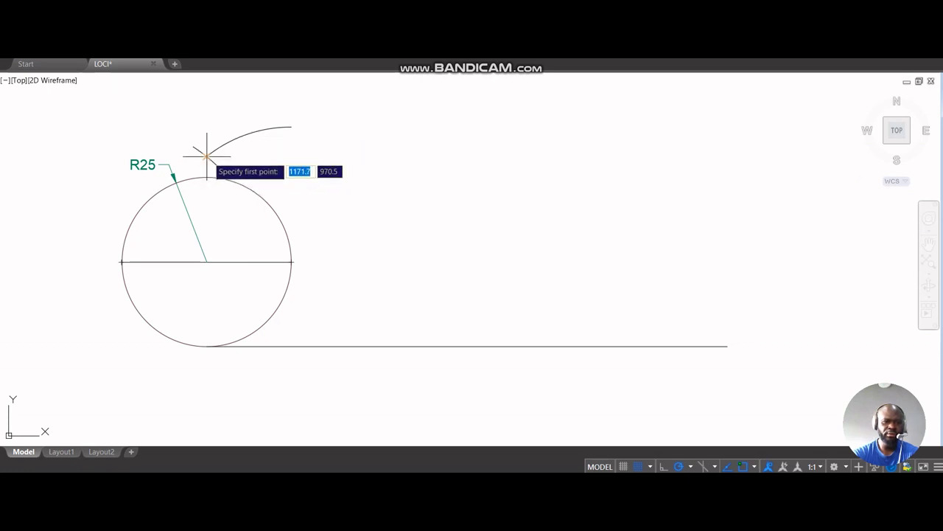
left_click(206, 157)
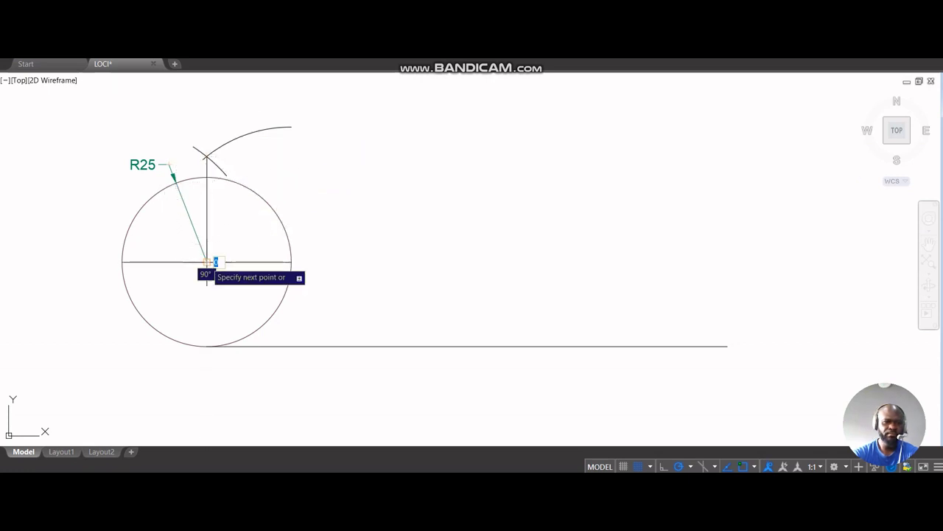
left_click(207, 261)
key("Escape")
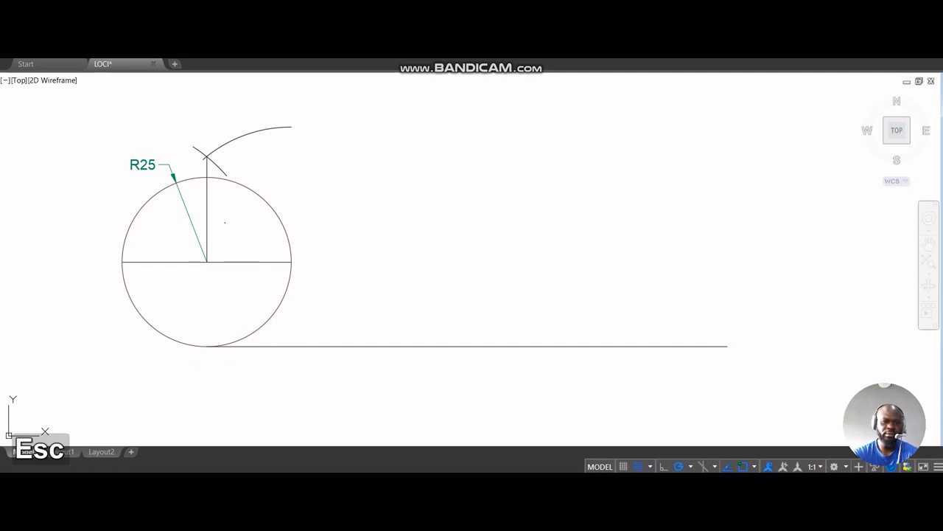
left_click(206, 223)
left_click(206, 261)
key("ctrl")
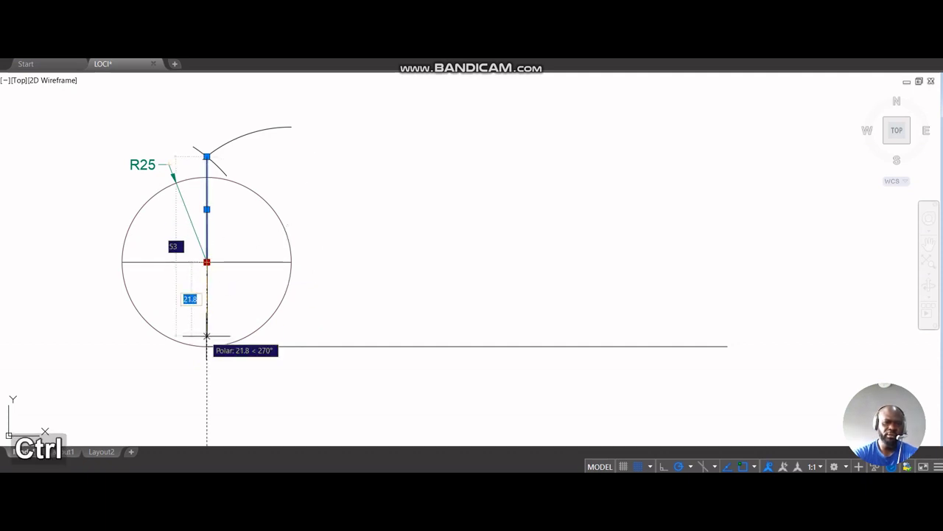
left_click(209, 341)
key("Escape")
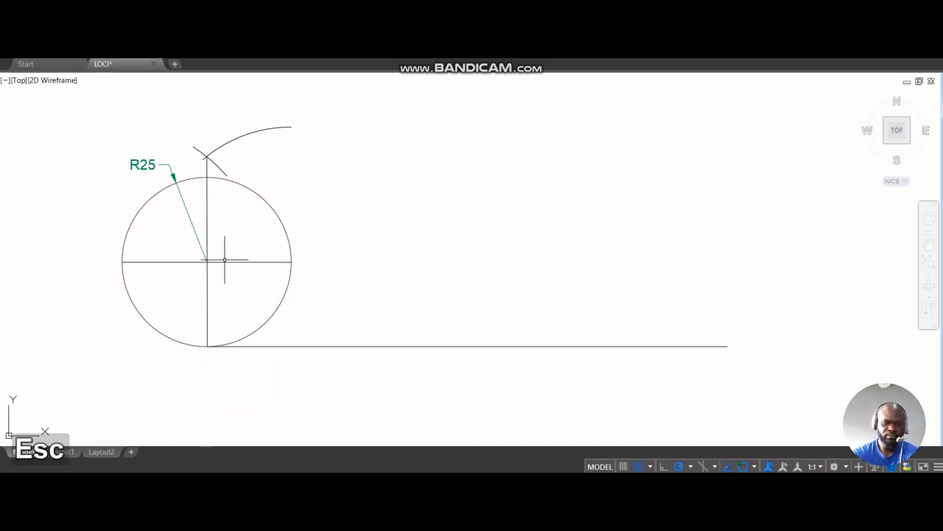
left_click(225, 200)
Assign the vertical line and horizontal diameter to the centerline layer.
left_click(208, 199)
left_click(221, 262)
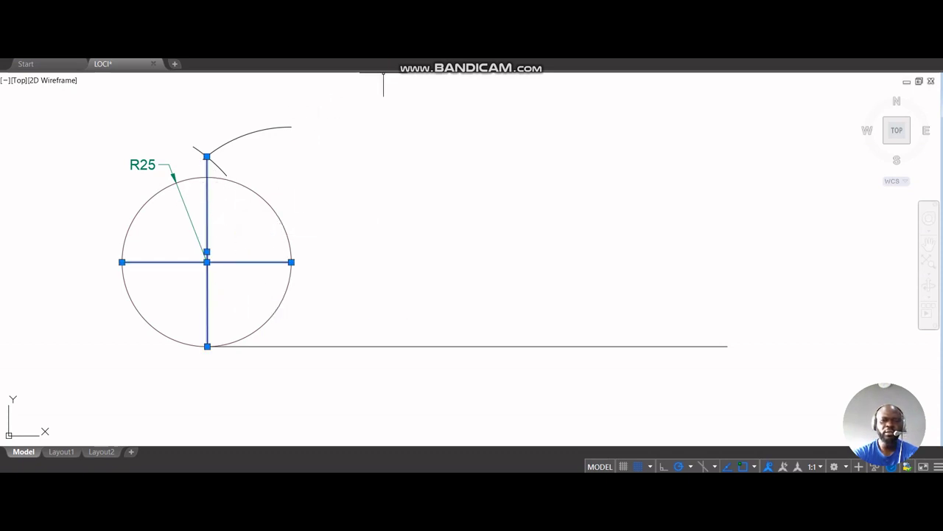
left_click(498, 53)
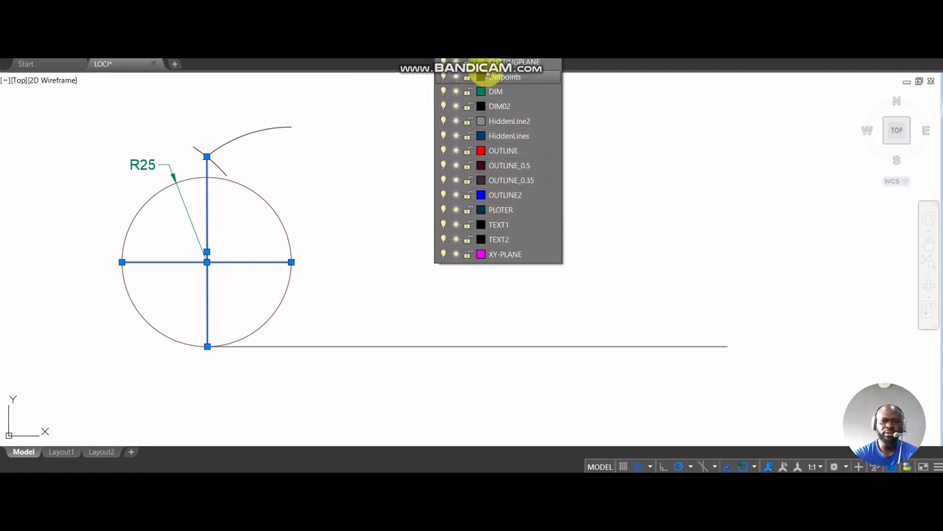
left_click(490, 77)
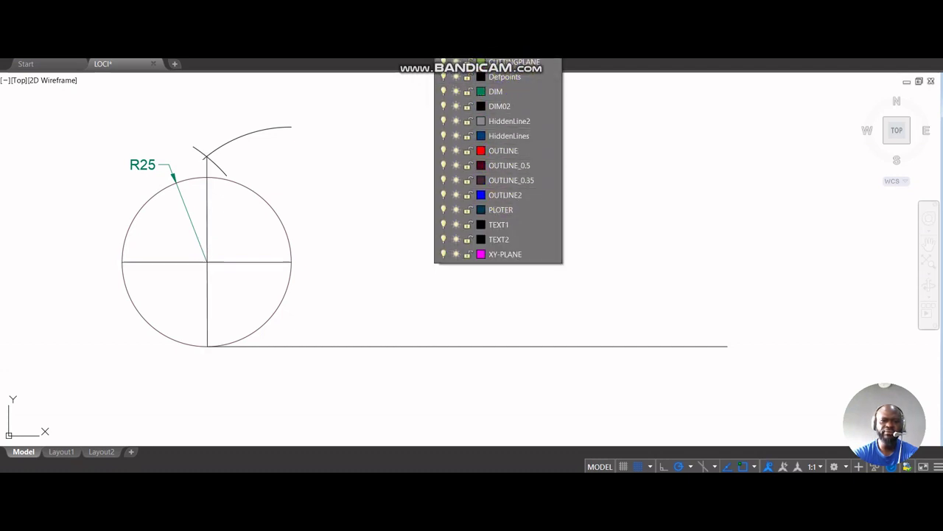
key("Escape")
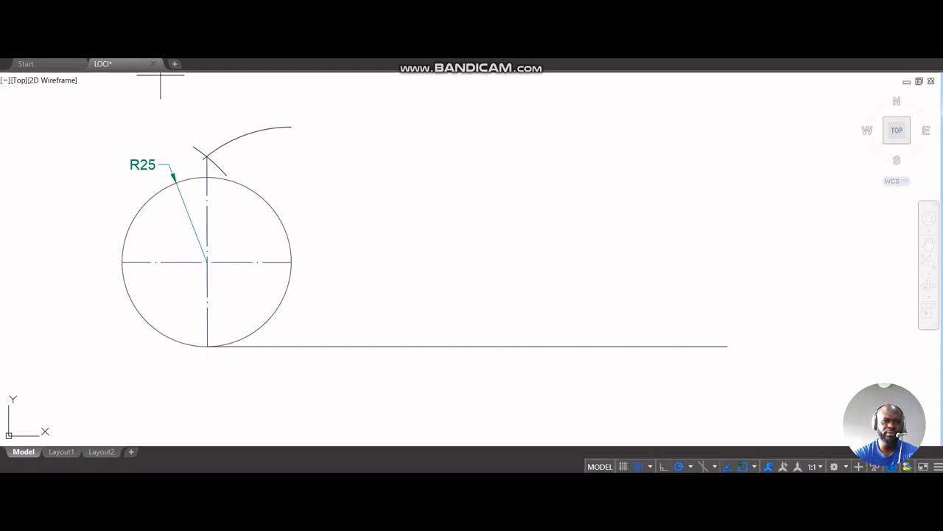
type("c")
key("Return")
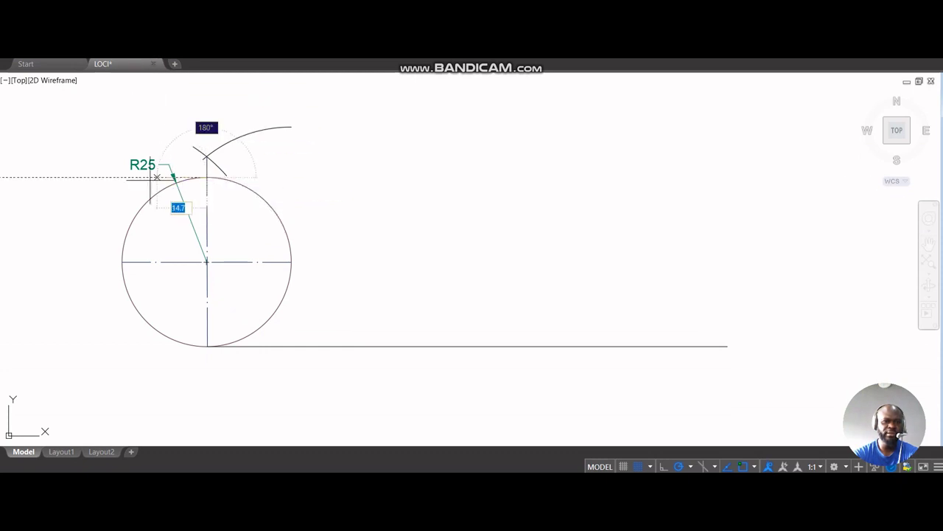
Draw radius-25 arcs centred on the circle's top and left quadrants, crossing at the upper left.
left_click(207, 177)
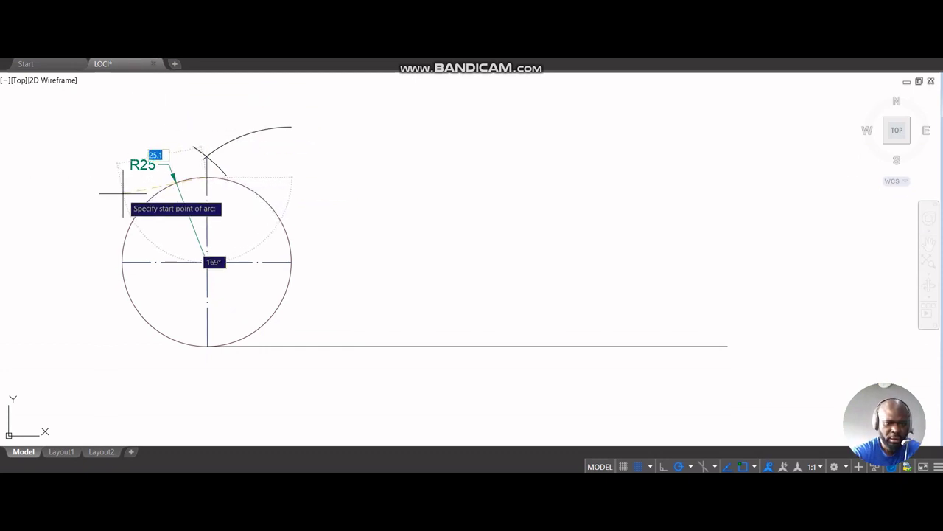
type("25")
key("Return")
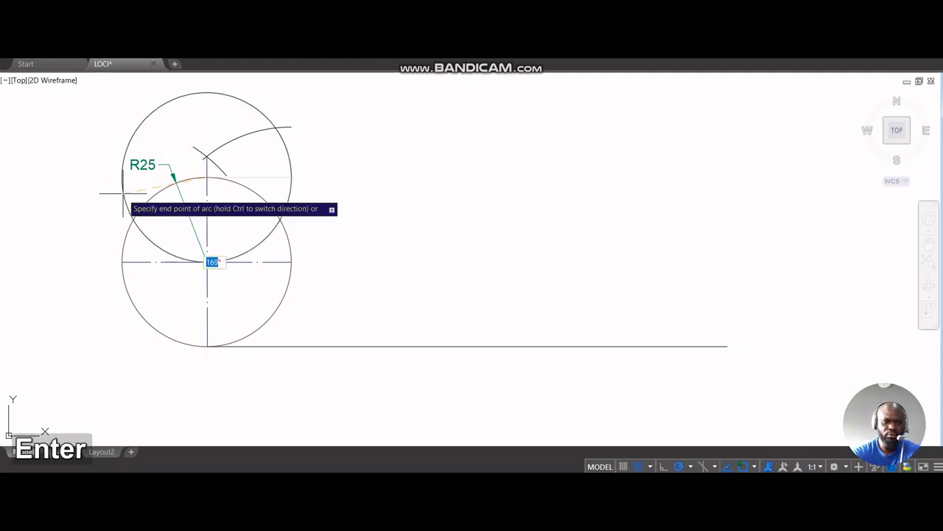
key("ctrl")
left_click(139, 117)
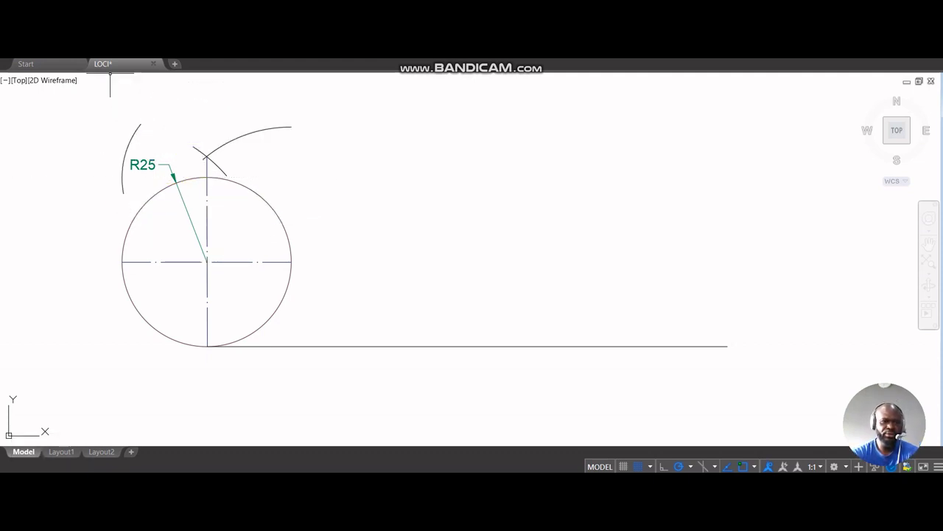
key("space")
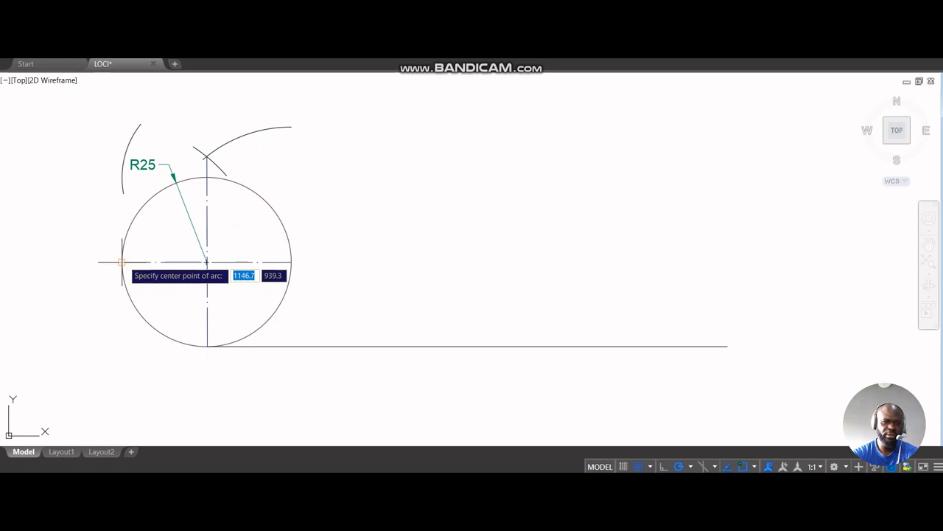
left_click(122, 261)
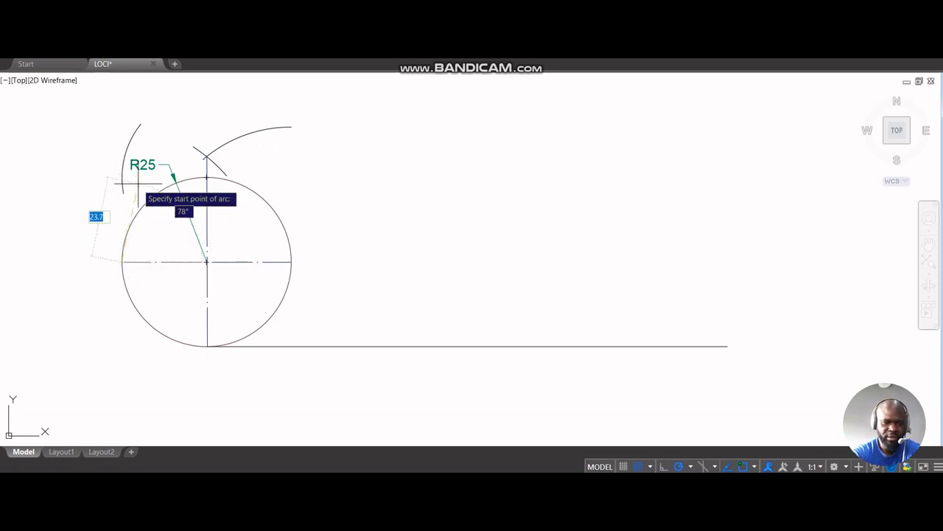
type("25")
key("Return")
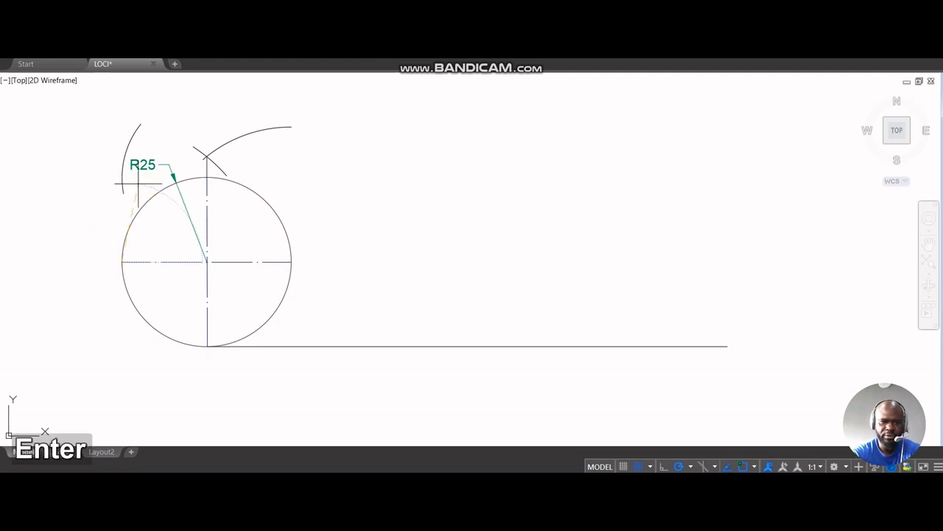
left_click(96, 186)
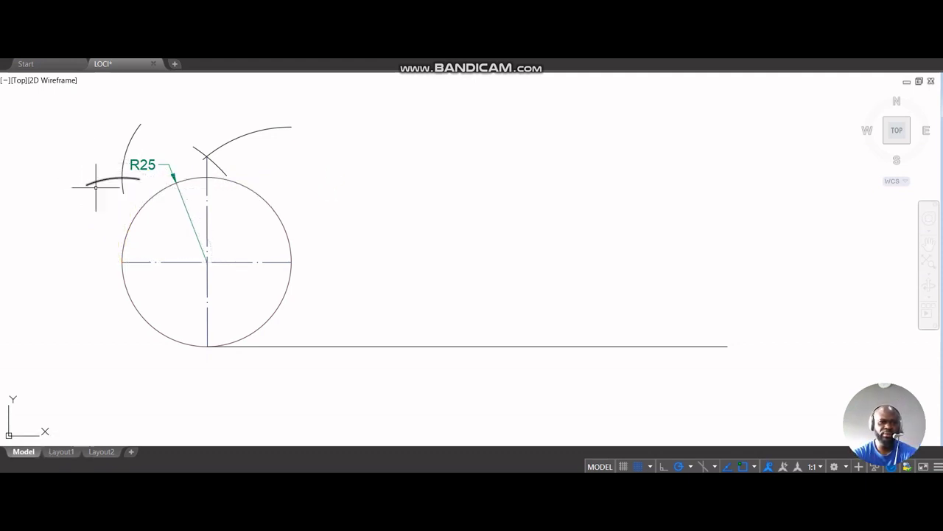
right_click(105, 84)
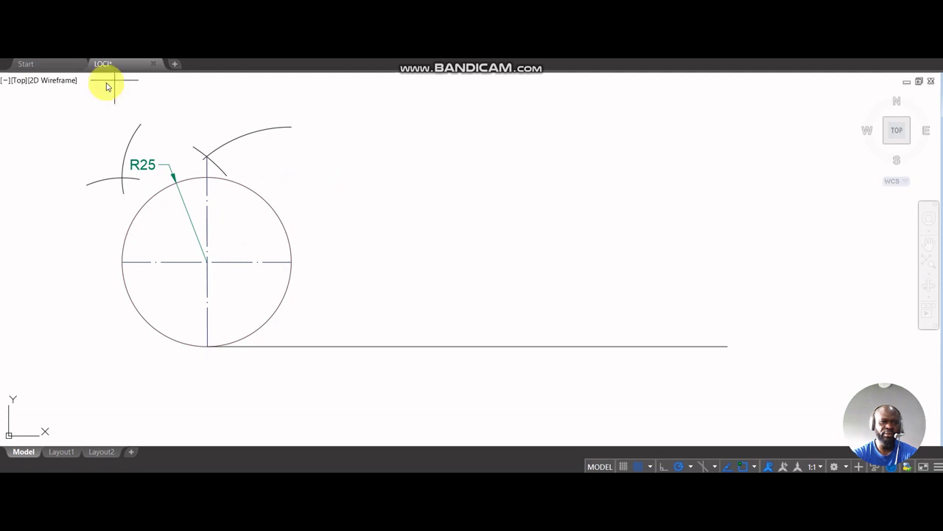
Draw a line from the upper-left arc crossing to the centre, then lengthen it to the circle's lower-right edge.
left_click(122, 179)
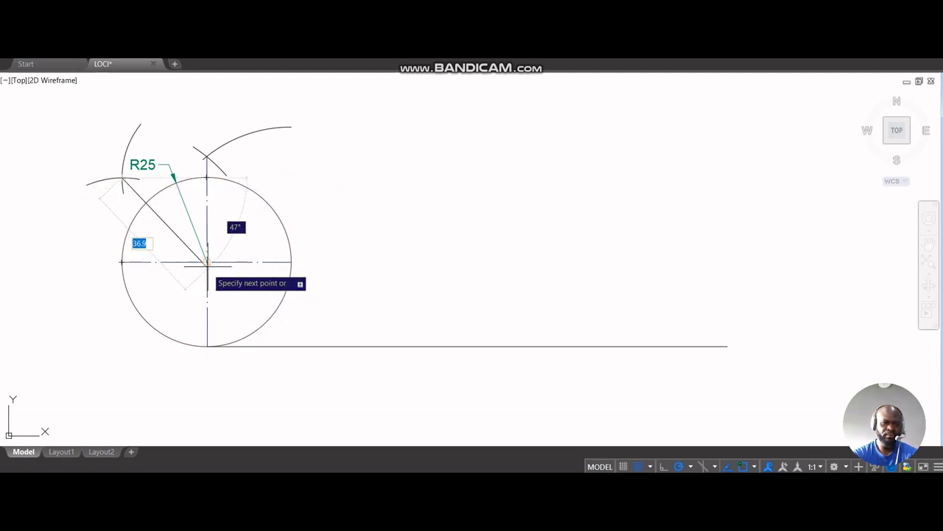
left_click(207, 261)
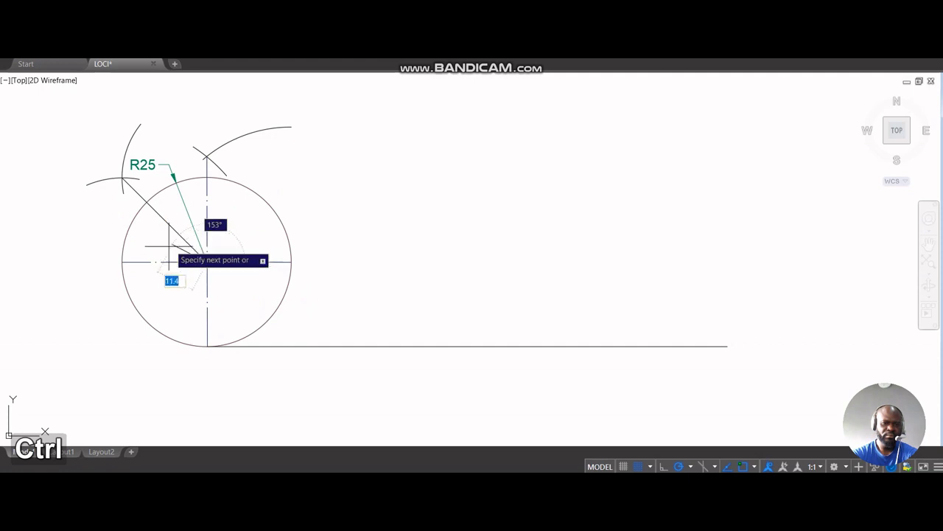
key("Escape")
left_click(189, 245)
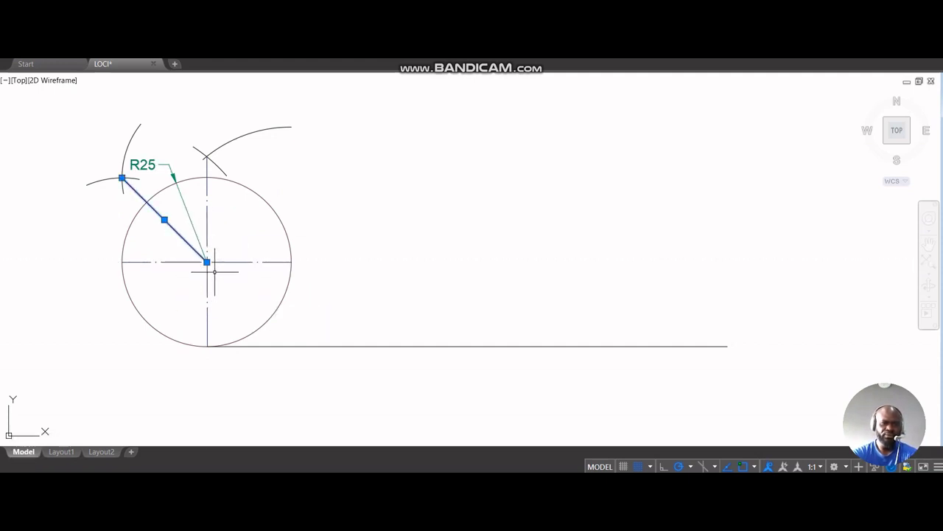
left_click(207, 262)
key("ctrl")
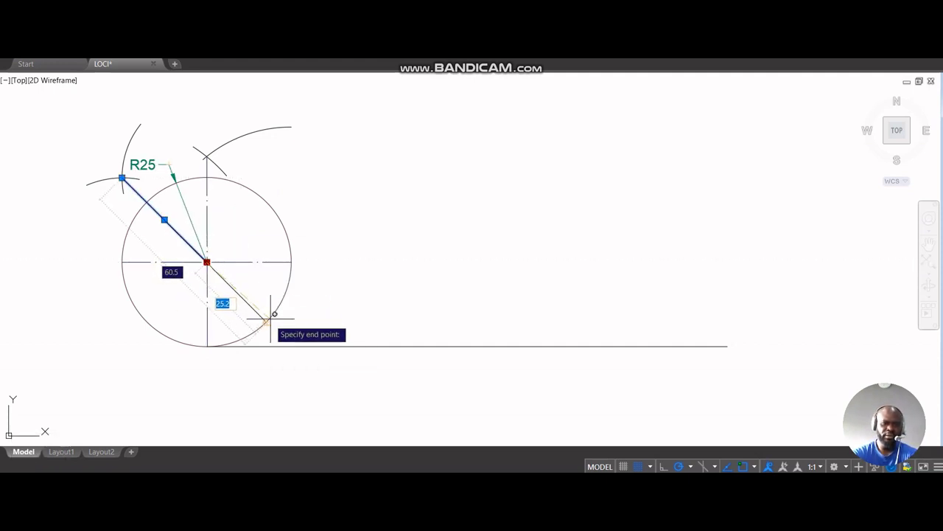
left_click(269, 318)
key("Escape")
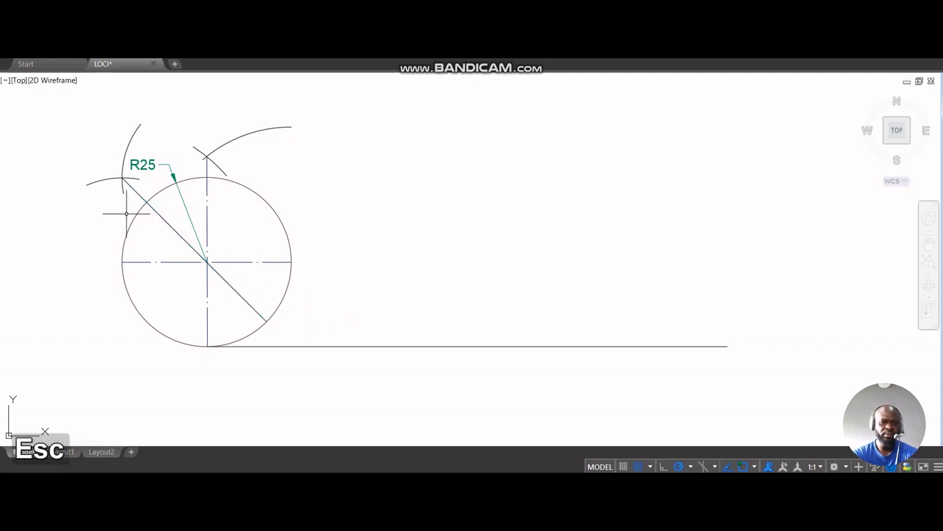